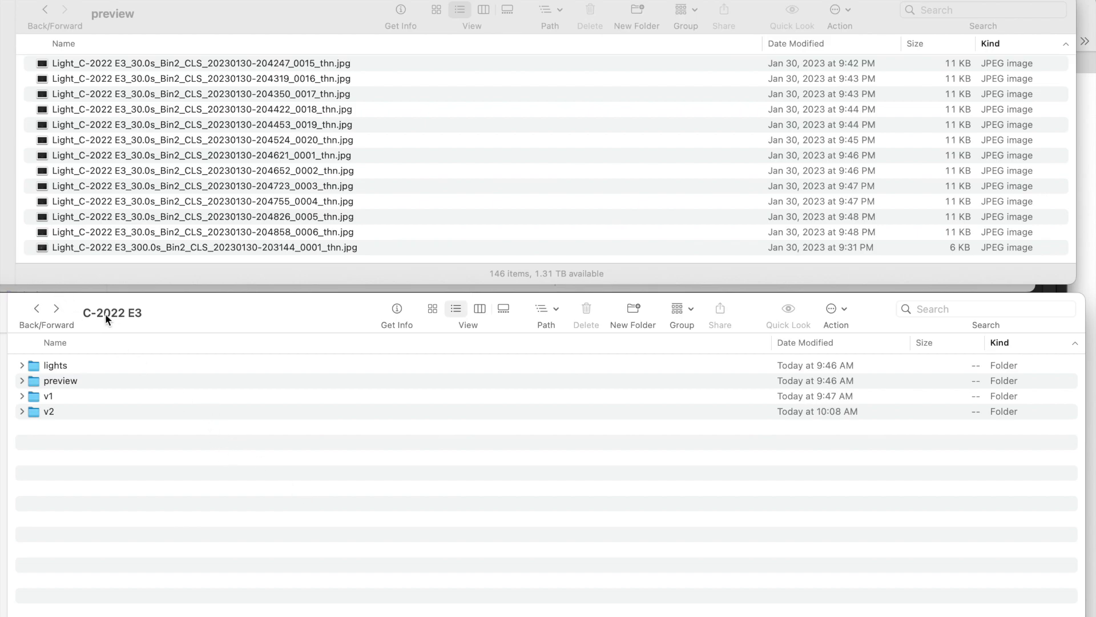
Step: Create a new folder named v3 inside C-2022 E3, then return to Siril's working-directory chooser
left_click(629, 308)
type("v3")
key("Return")
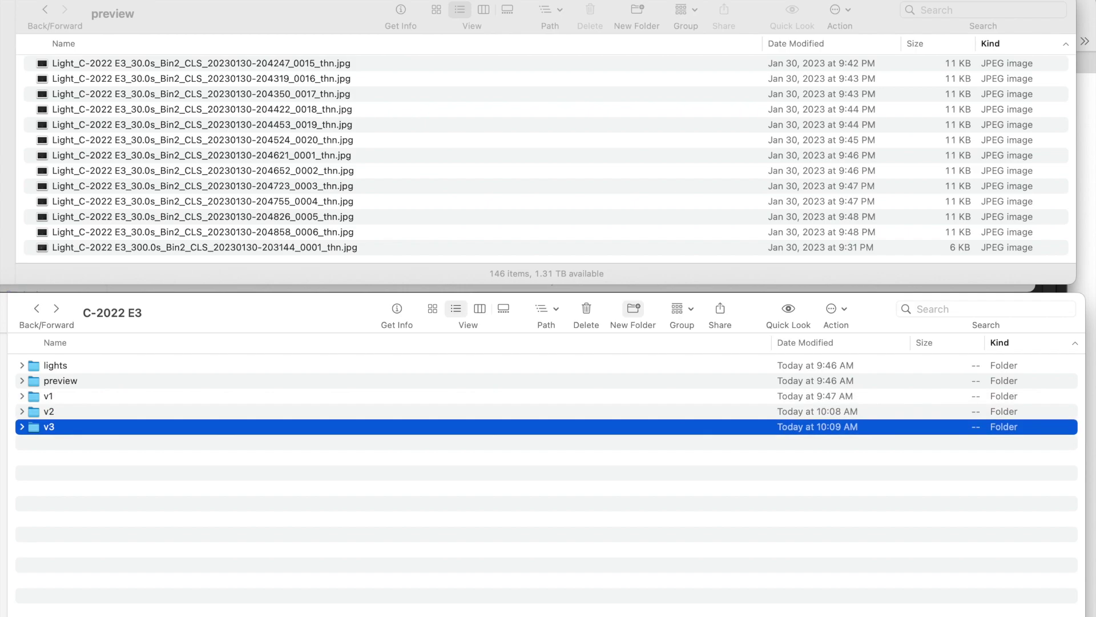
key("super+Tab")
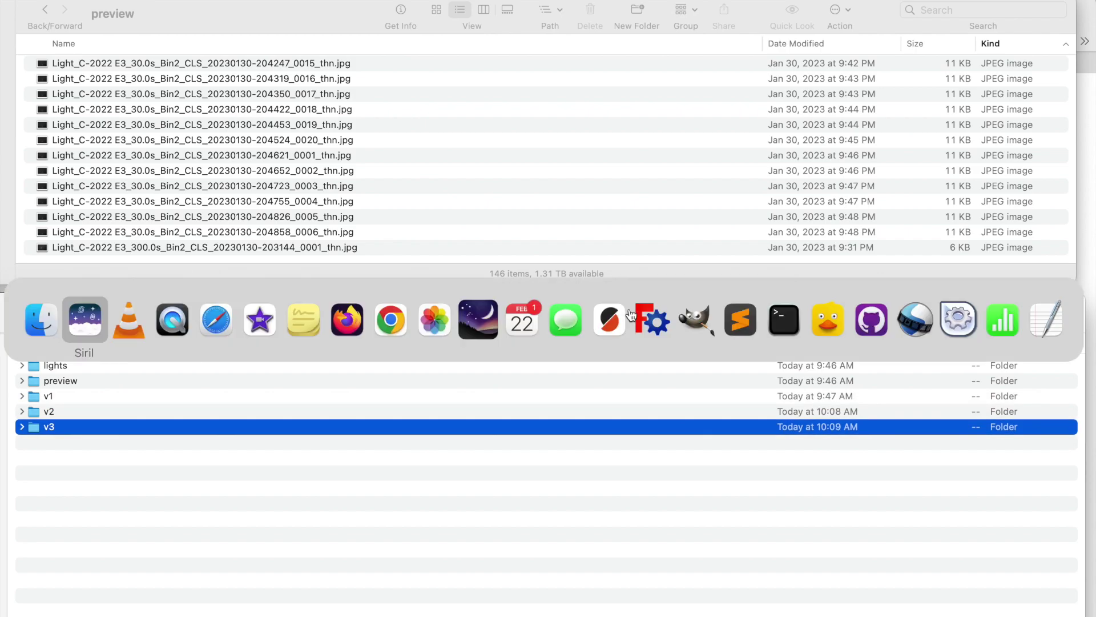
left_click(93, 34)
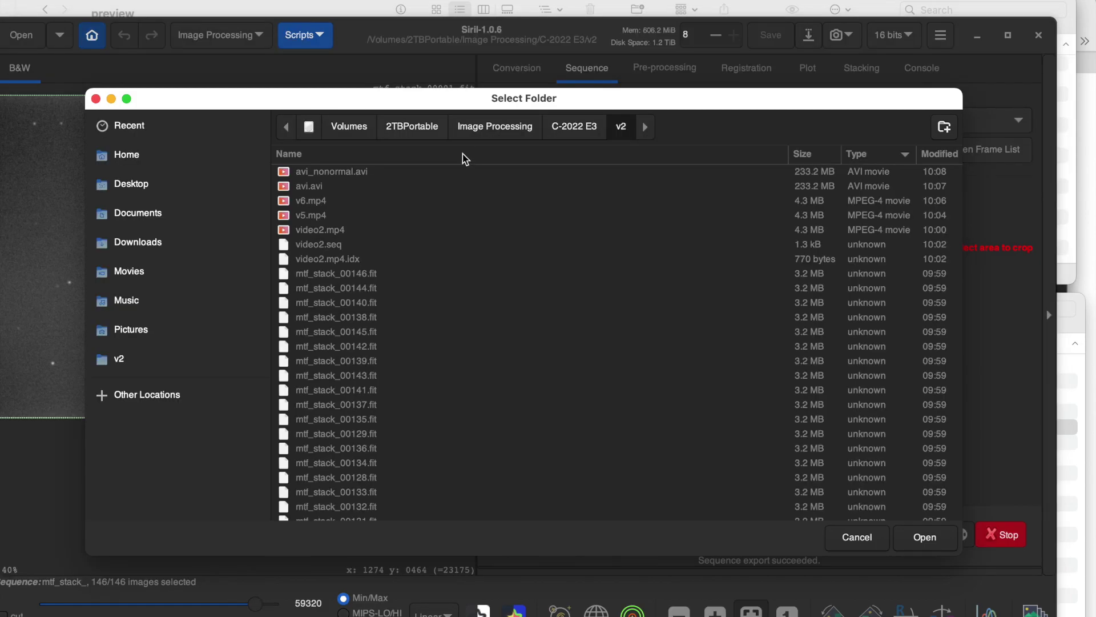
Step: Make C-2022 E3/v3 Siril's working directory
left_click(582, 128)
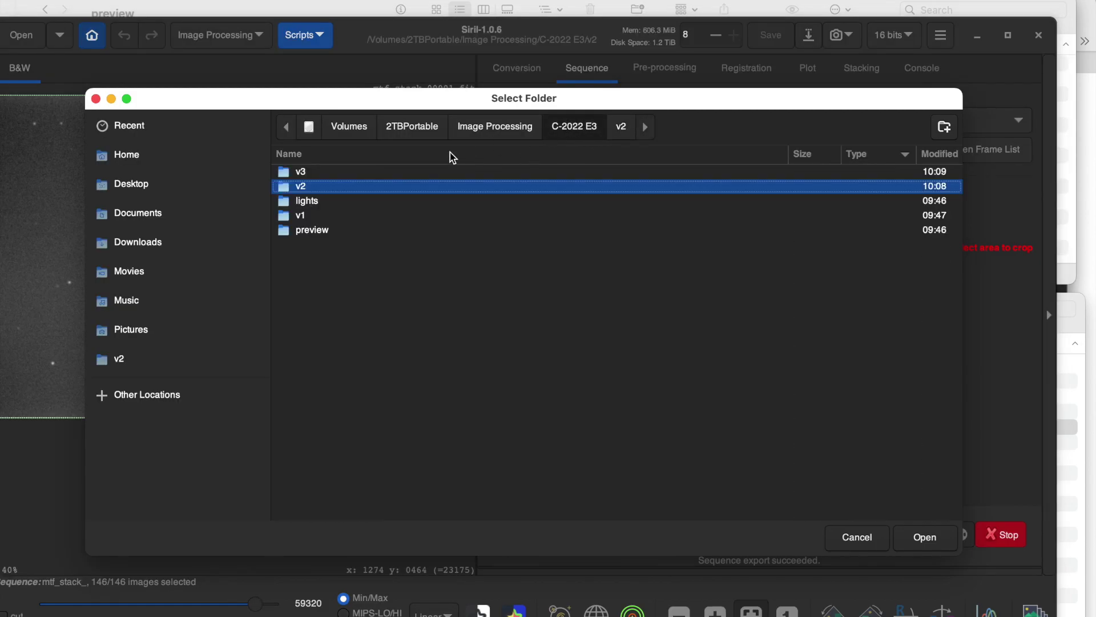
left_click(331, 172)
left_click(925, 537)
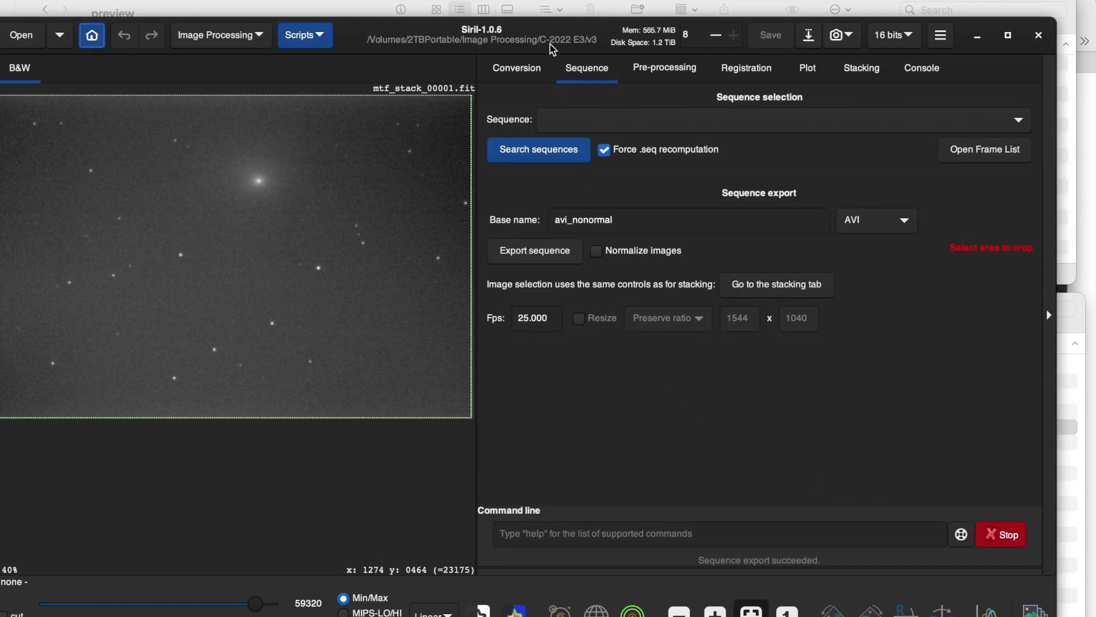
Step: Add every light frame from the C-2022 E3 lights folder to the conversion list
left_click(517, 69)
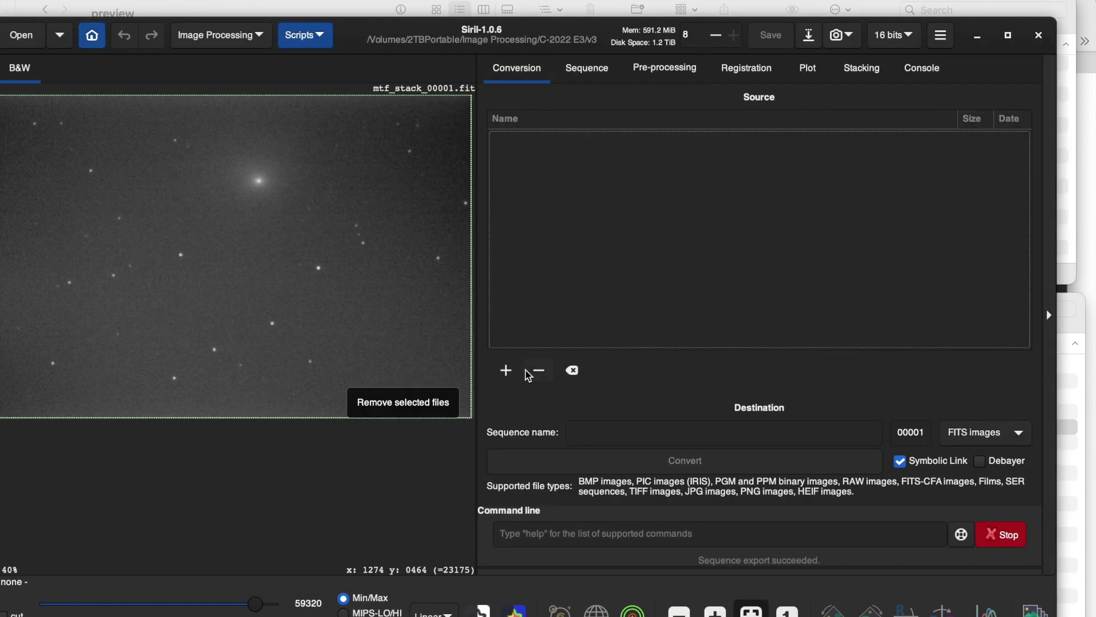
left_click(505, 370)
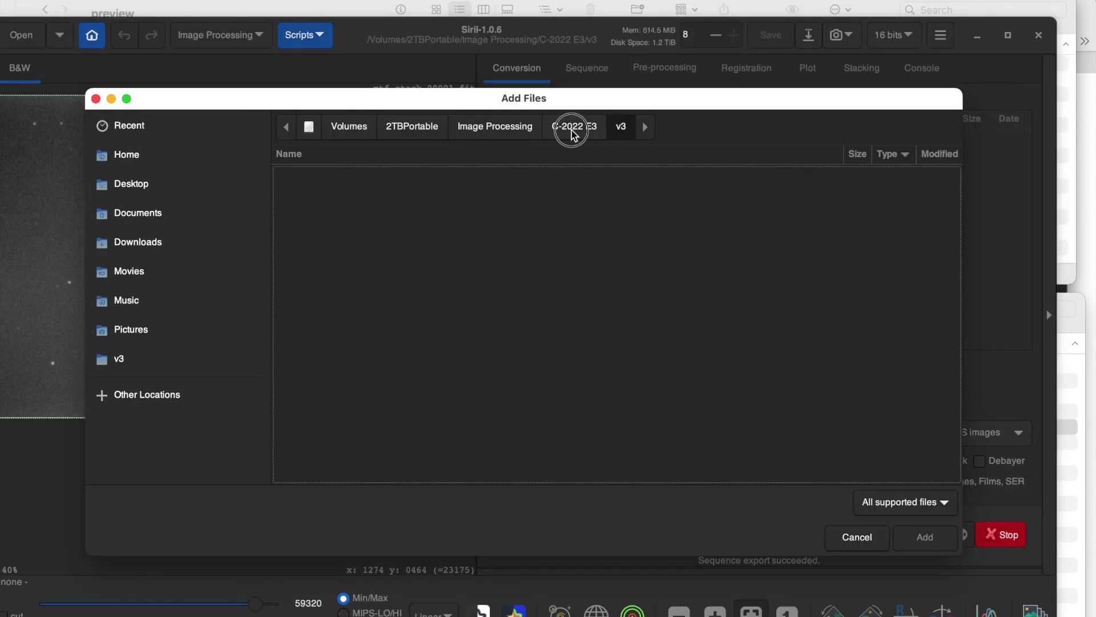
left_click(571, 130)
double_click(307, 203)
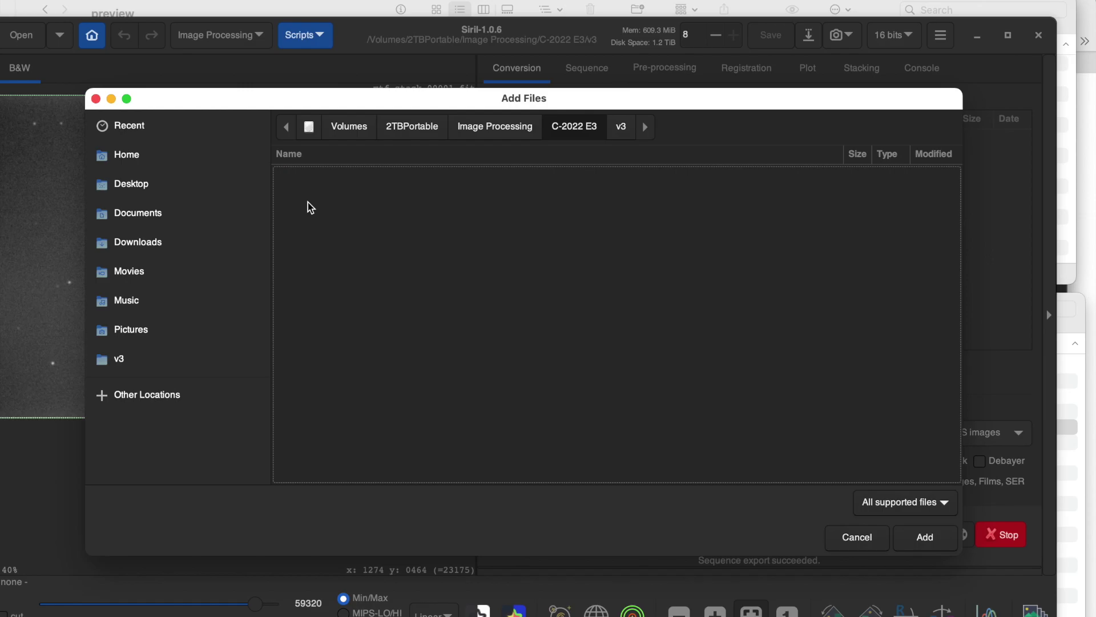
key("super+a")
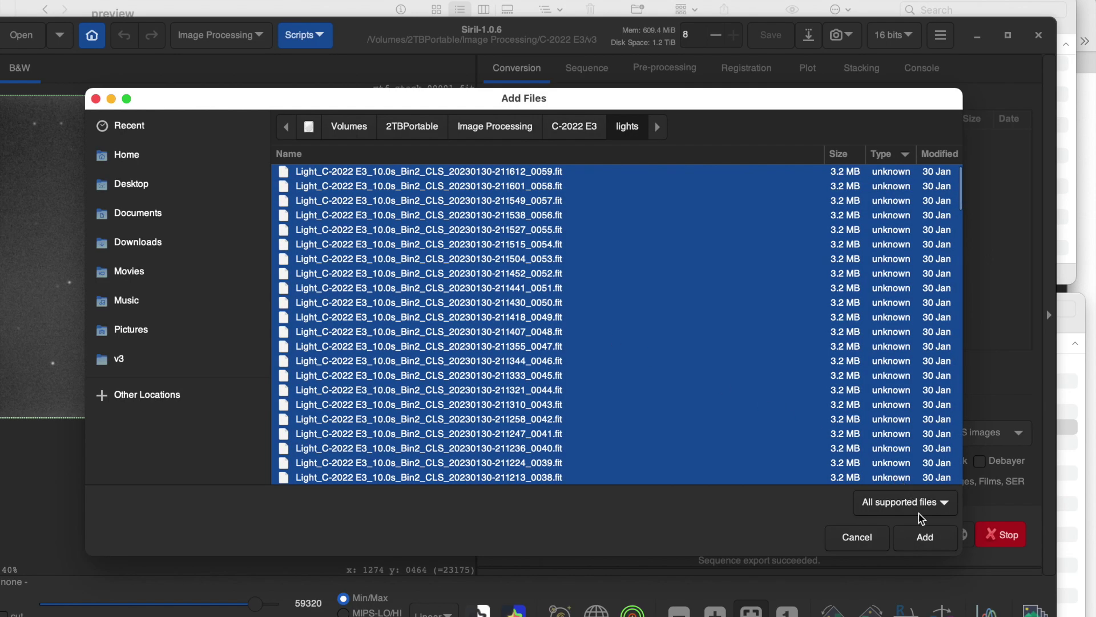
left_click(925, 536)
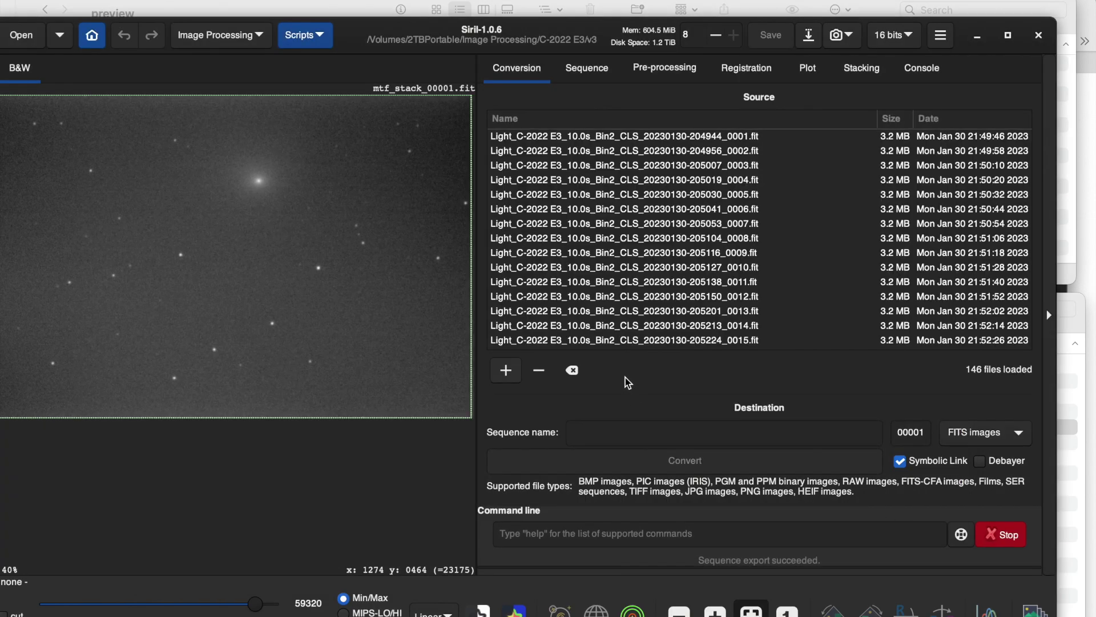
Step: Convert the 146 light frames into a sequence named 'stack'
left_click(617, 430)
type("stack")
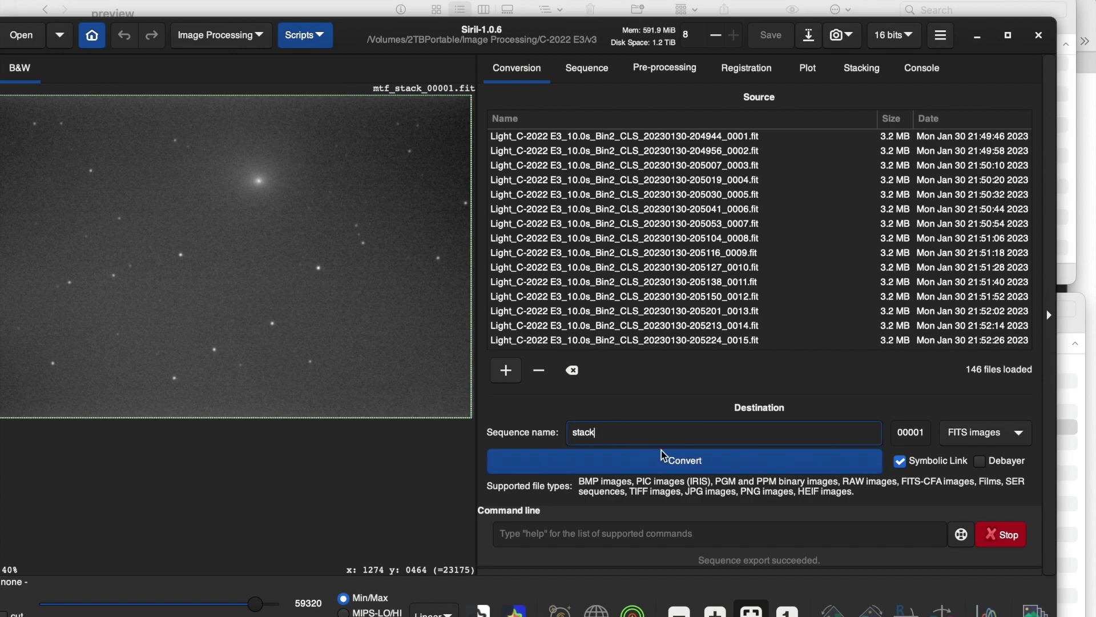
left_click(681, 461)
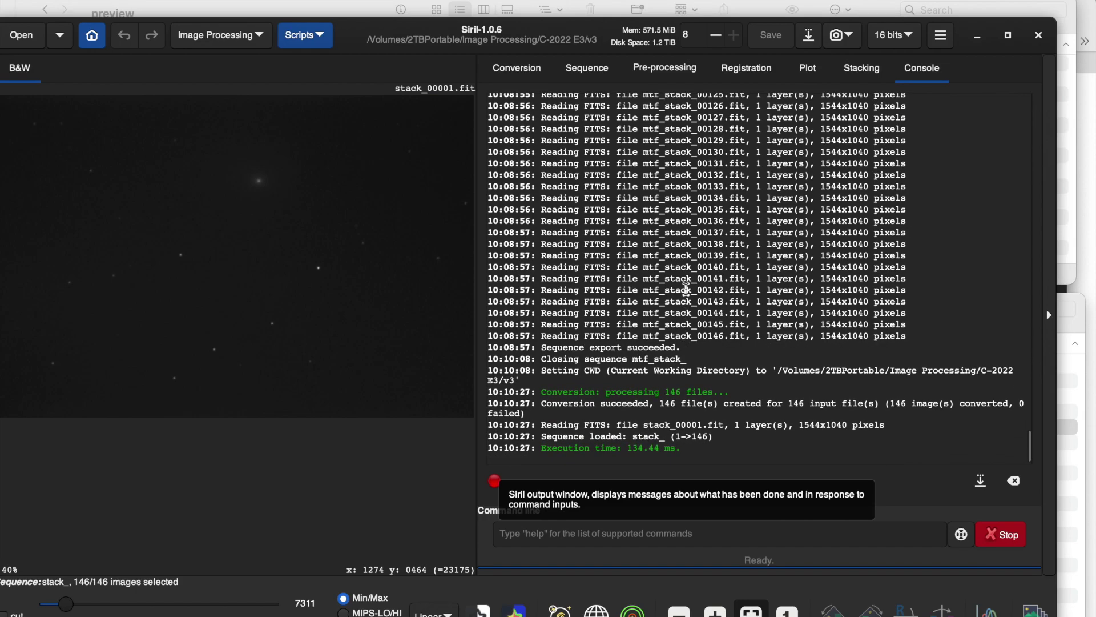
left_click(591, 77)
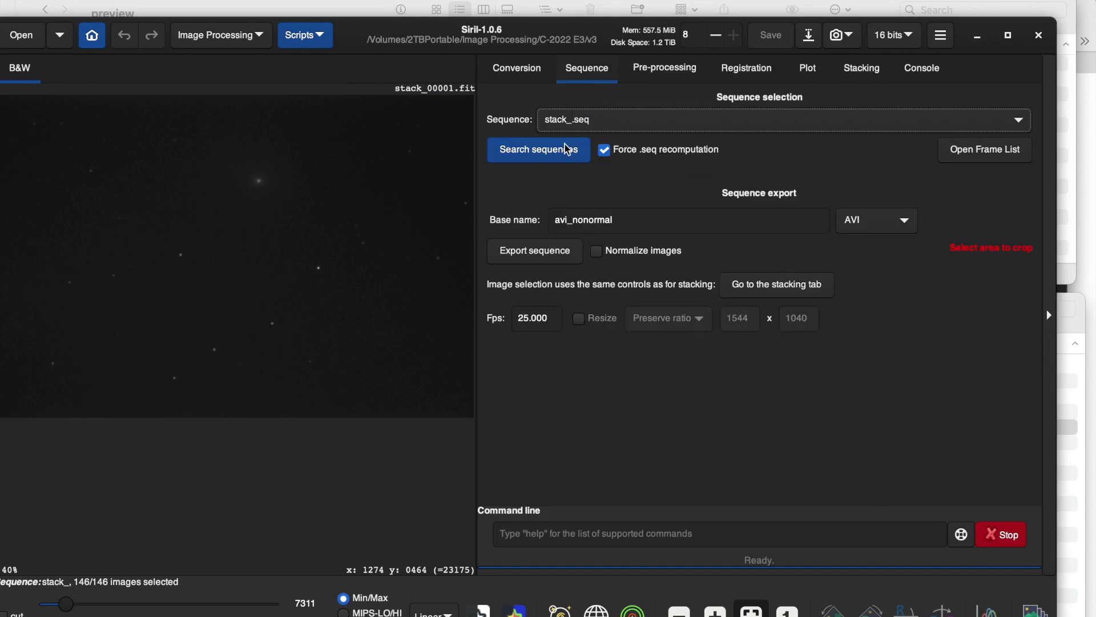
Step: Autostretch in Histogram Transformation and apply it to all 146 frames of the stack sequence
left_click(256, 40)
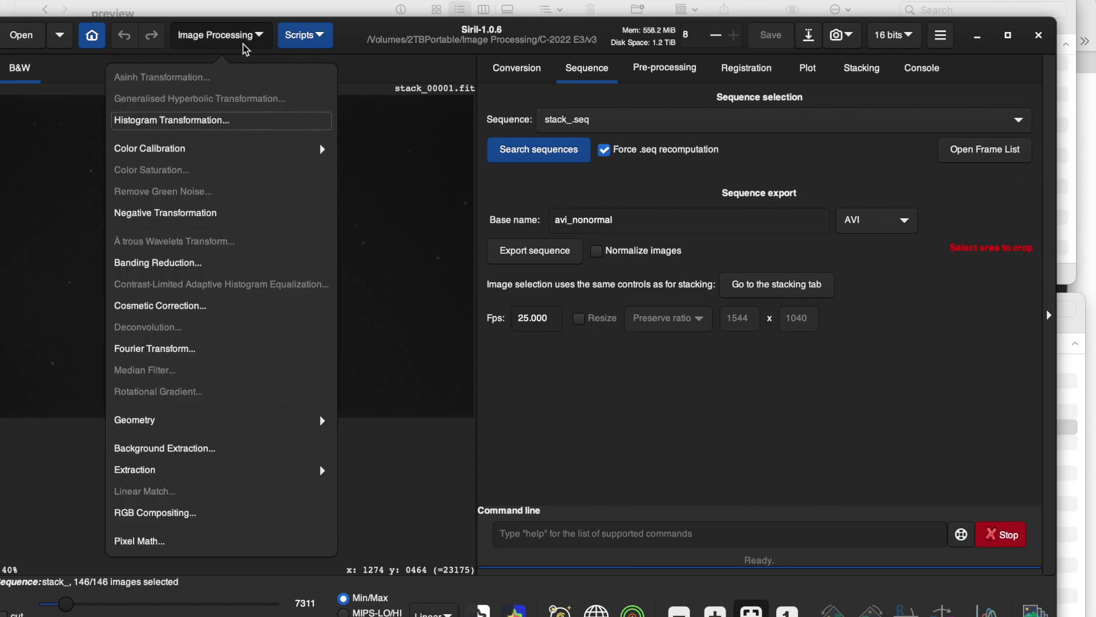
left_click(217, 123)
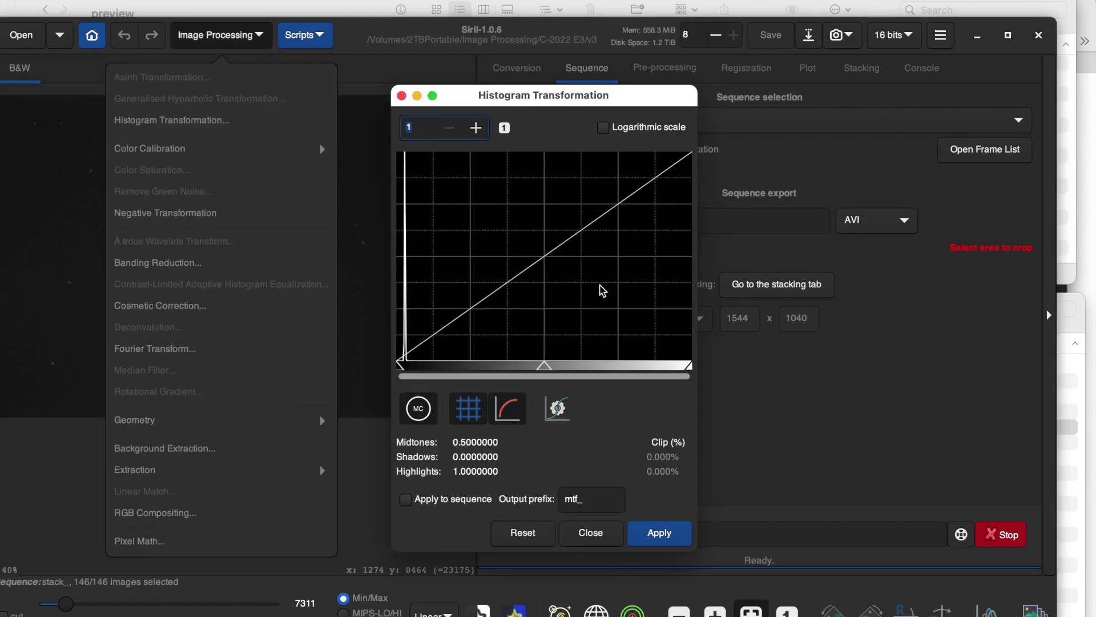
left_click(556, 410)
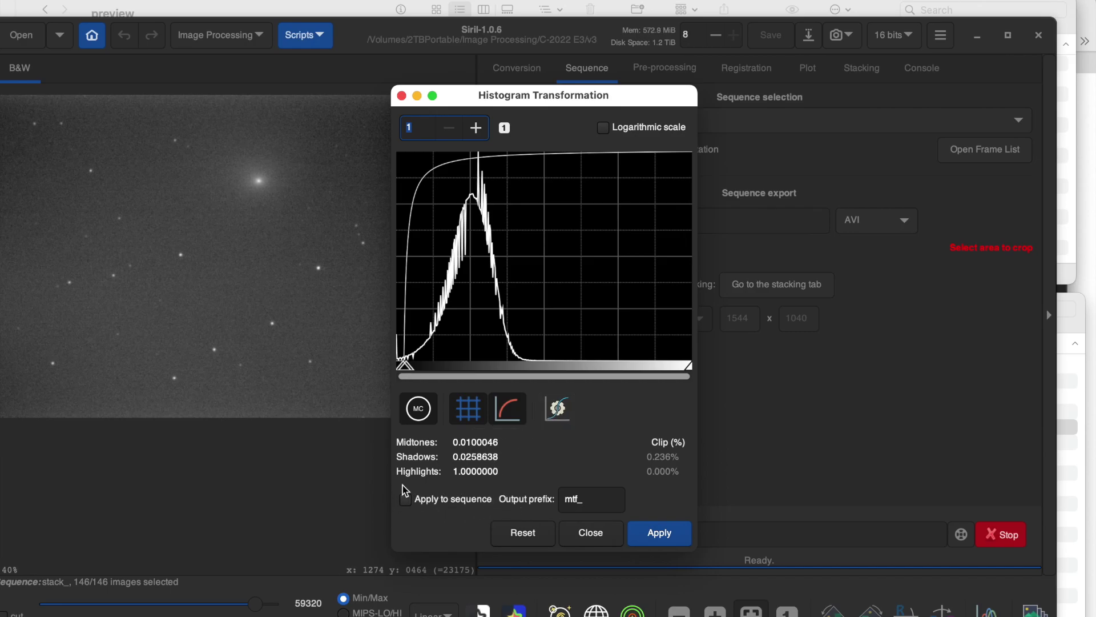
left_click(406, 501)
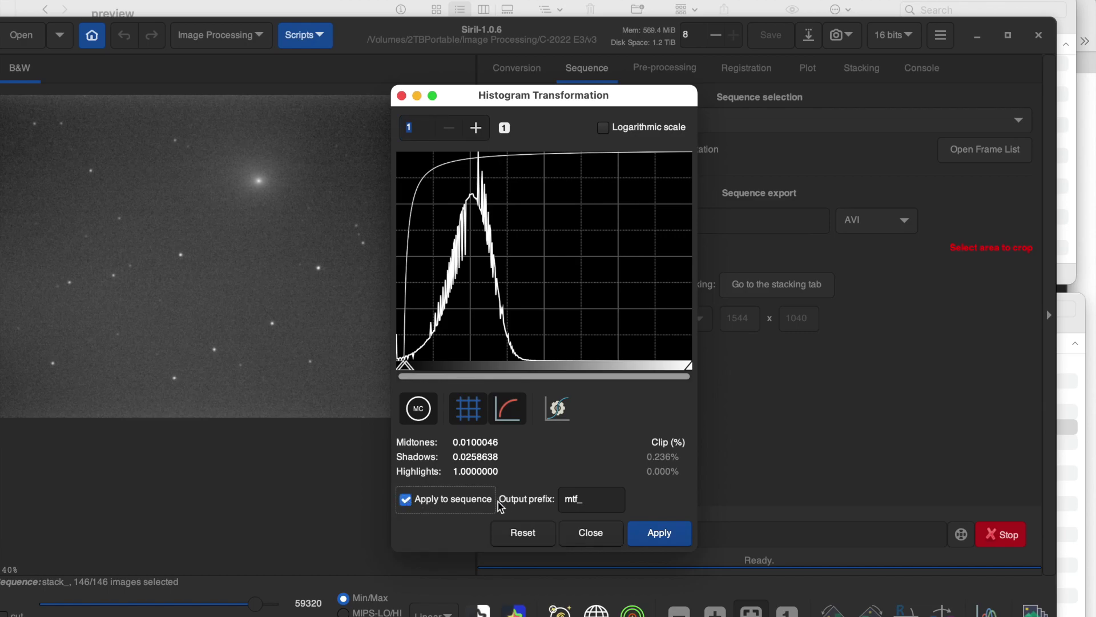
left_click(659, 531)
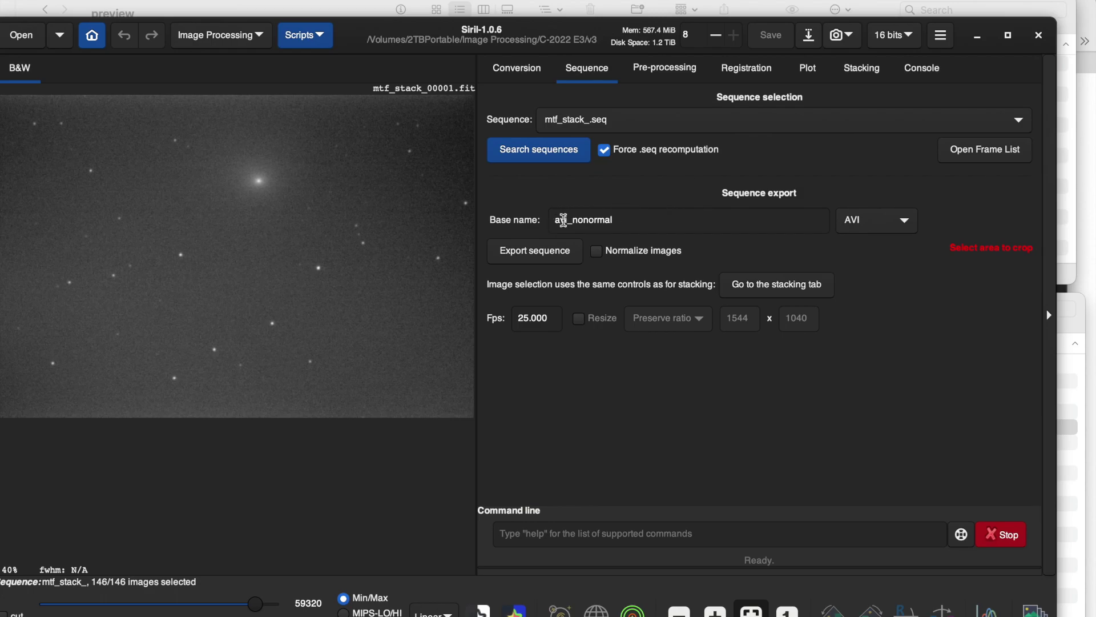
Step: Export the mtf_stack_ sequence as an AVI video with base name 'video'
left_click(623, 220)
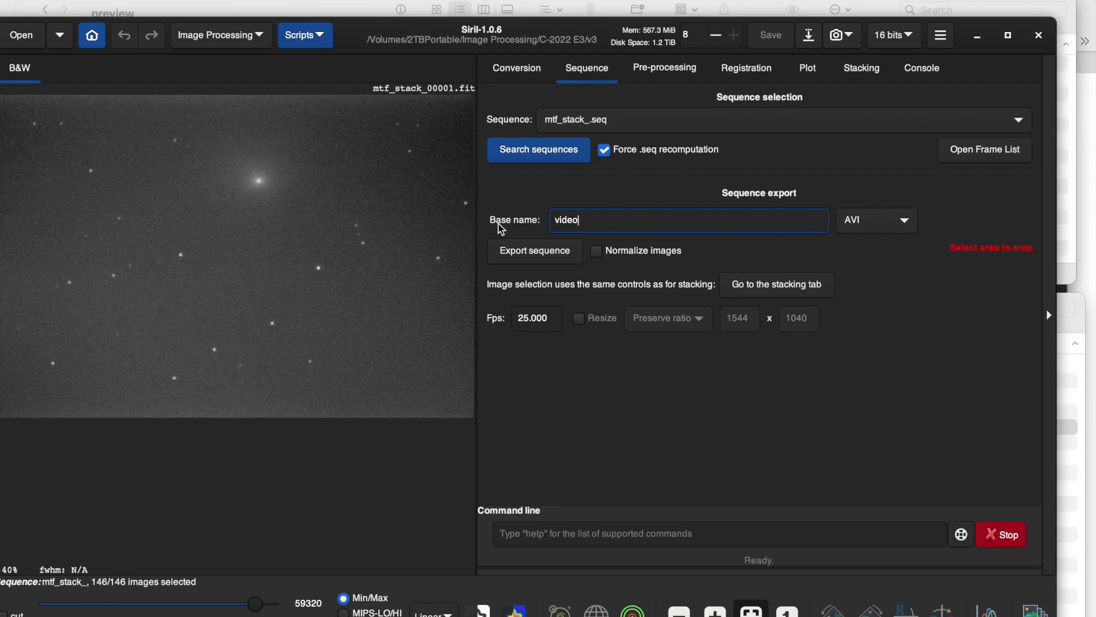
left_click(905, 224)
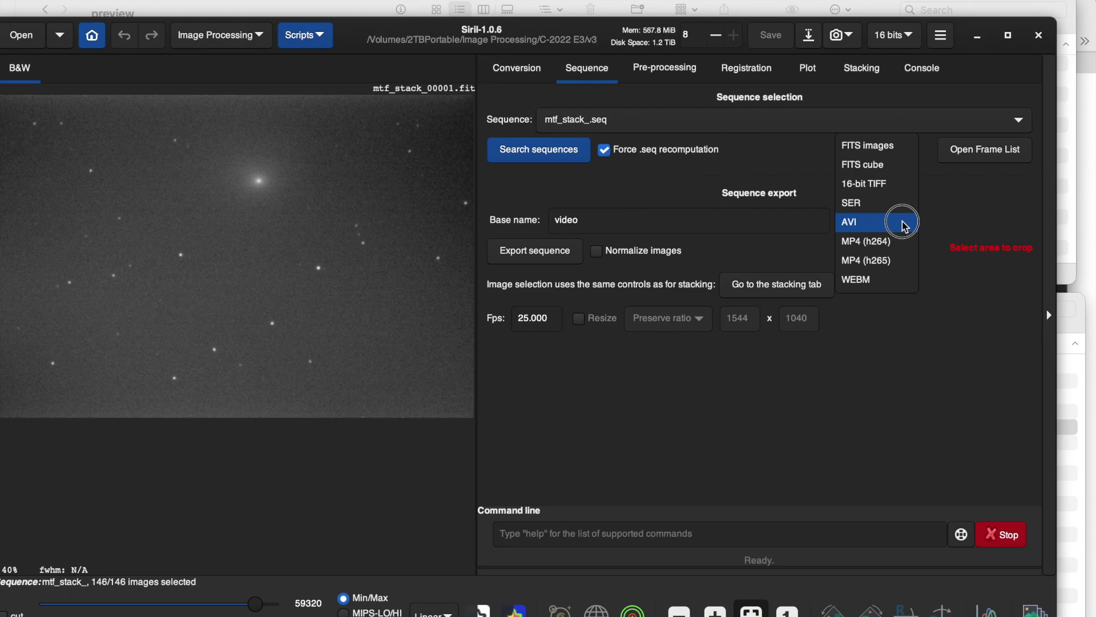
left_click(904, 223)
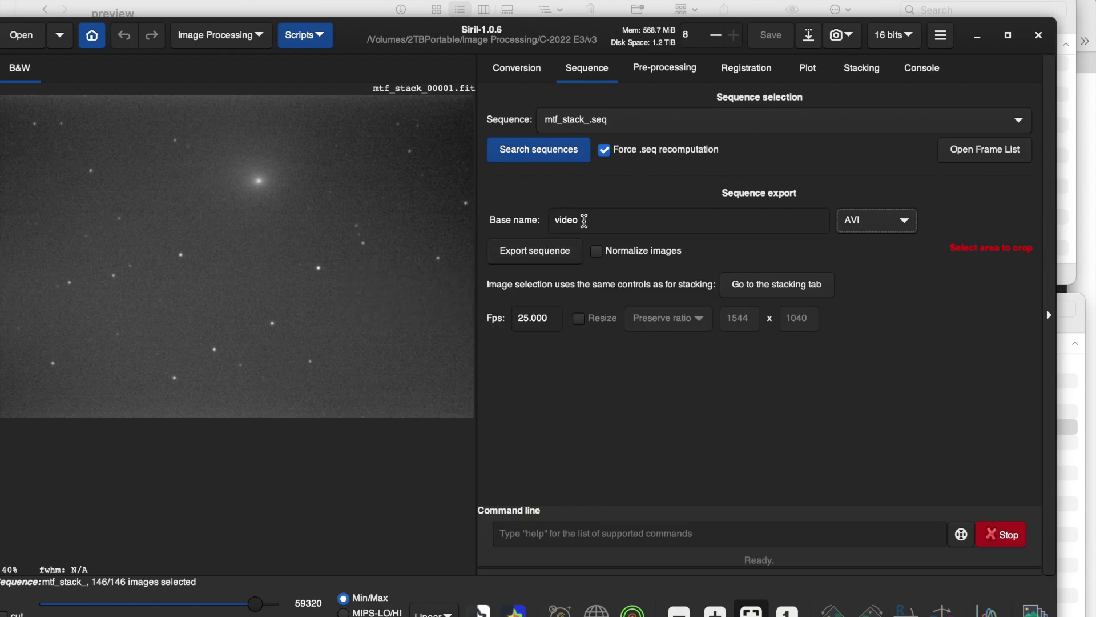
left_click(524, 260)
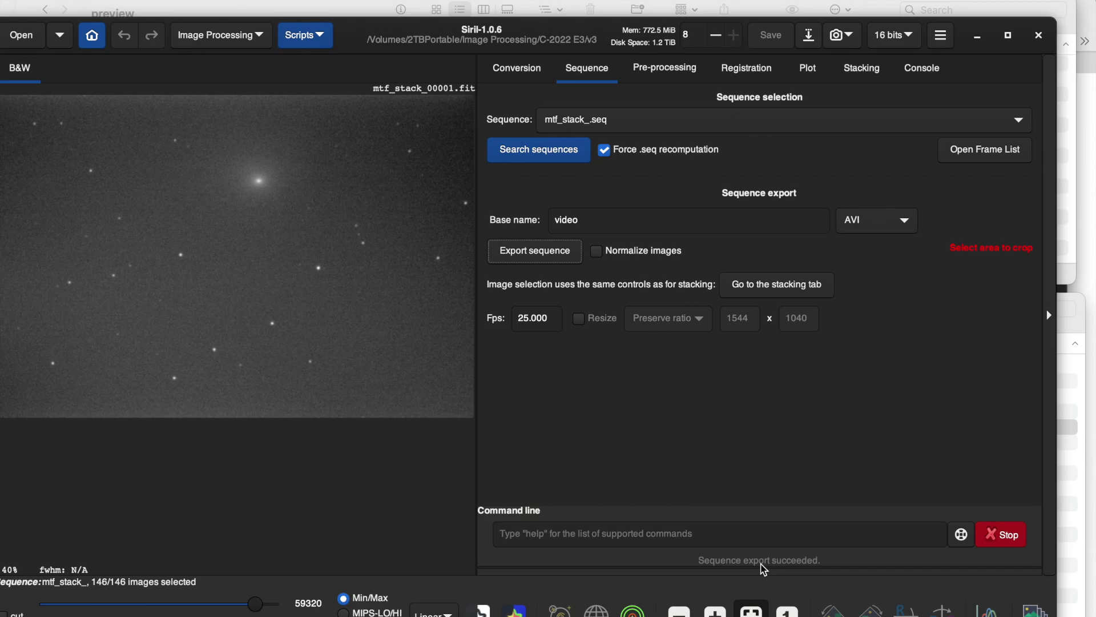
Step: In Finder, open the v3 folder and scroll down to the new video.avi
key("super+Tab")
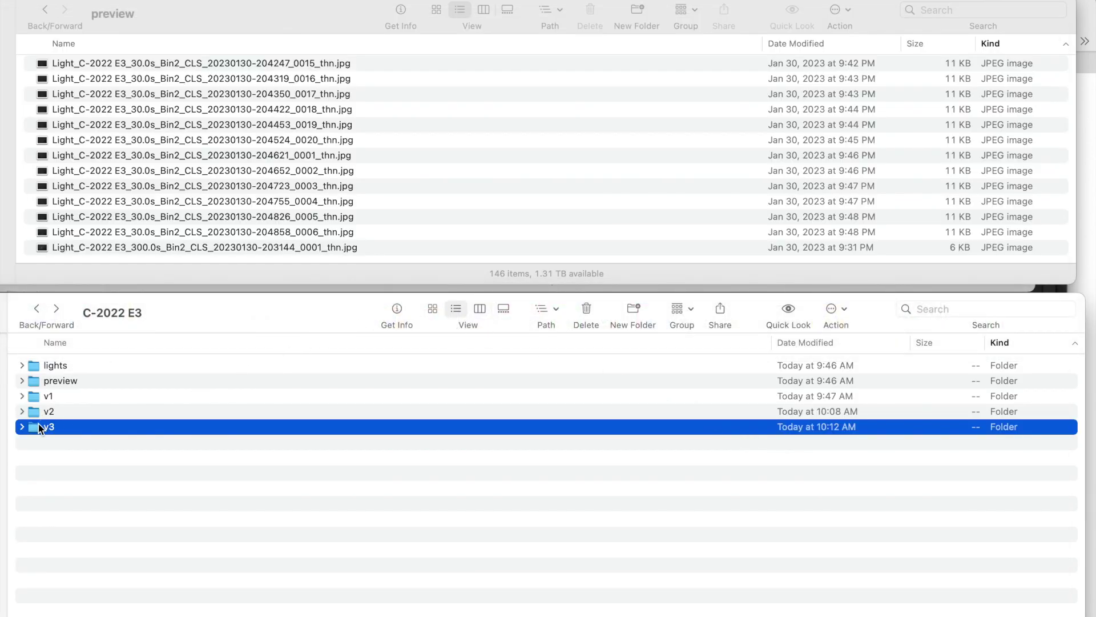
double_click(40, 427)
scroll(820, 605, "down", 20)
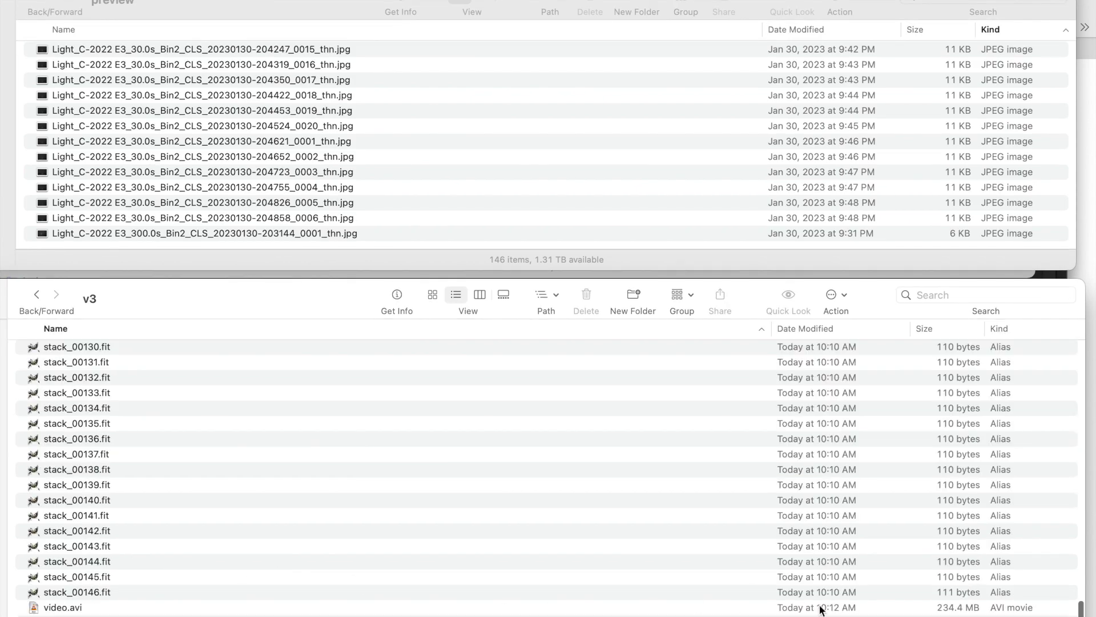